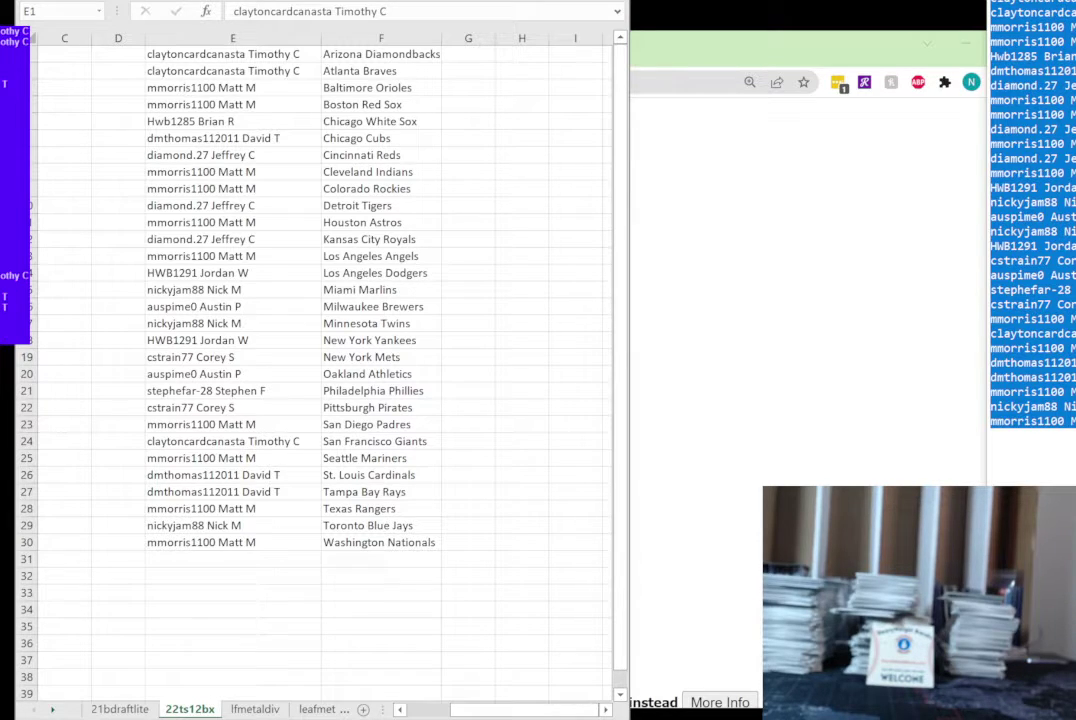
Step: Select the 30 participant names, then select player names in column E on the 21bdraftlite sheet
key("ctrl+shift+Down")
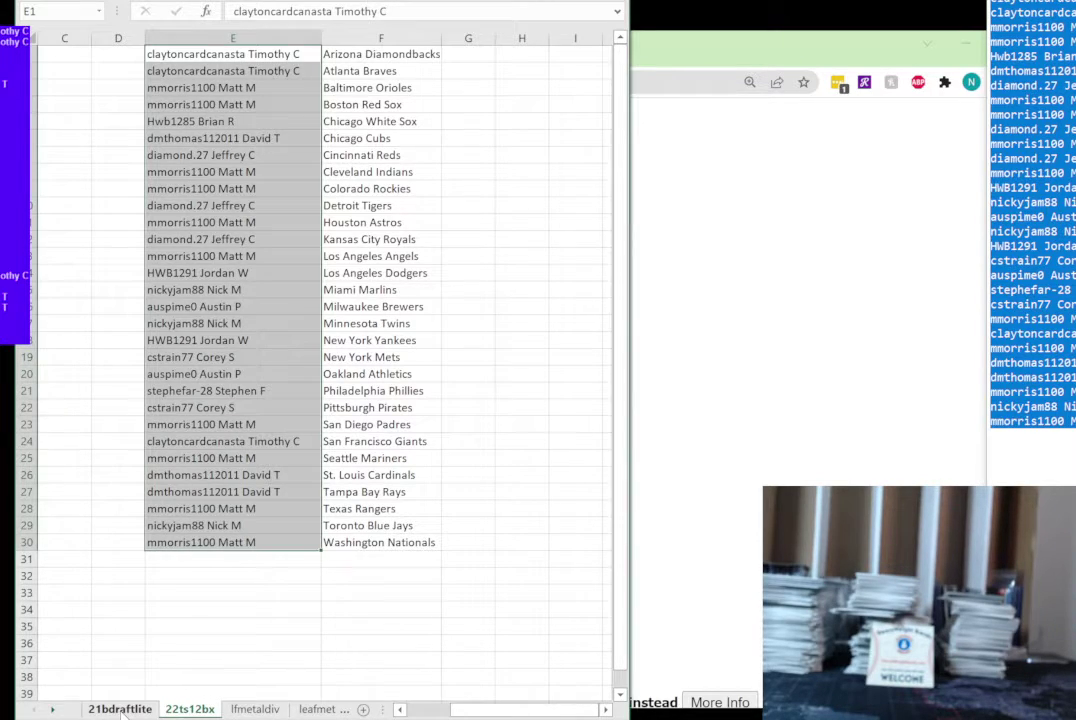
left_click(120, 709)
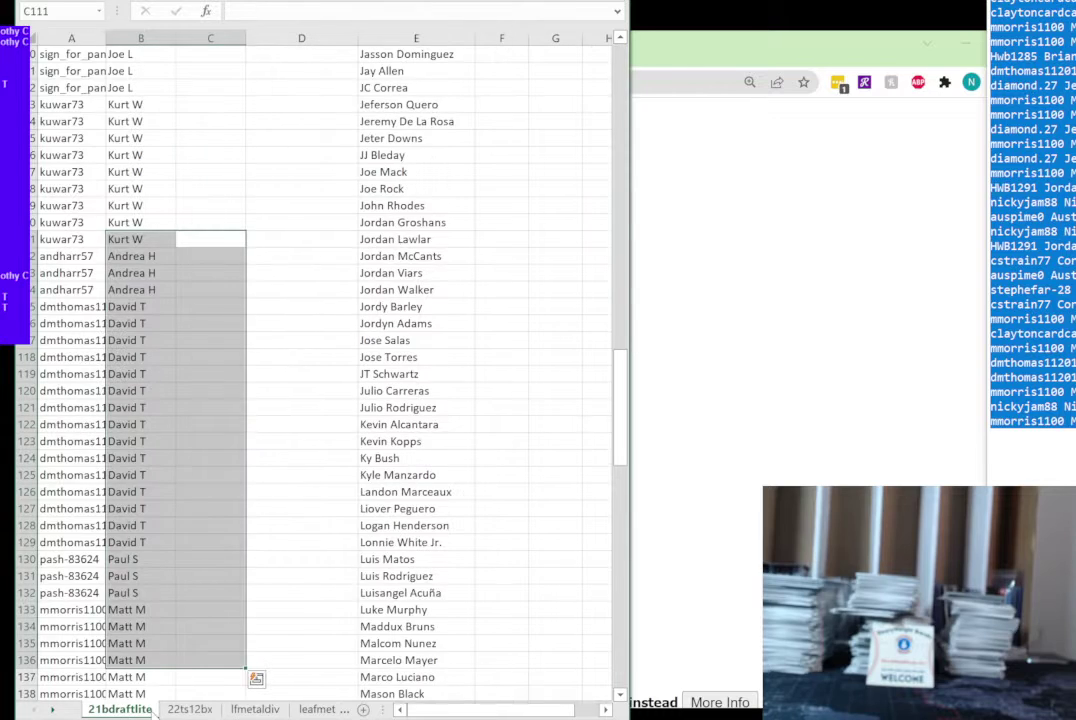
left_click_drag(416, 273, 416, 256)
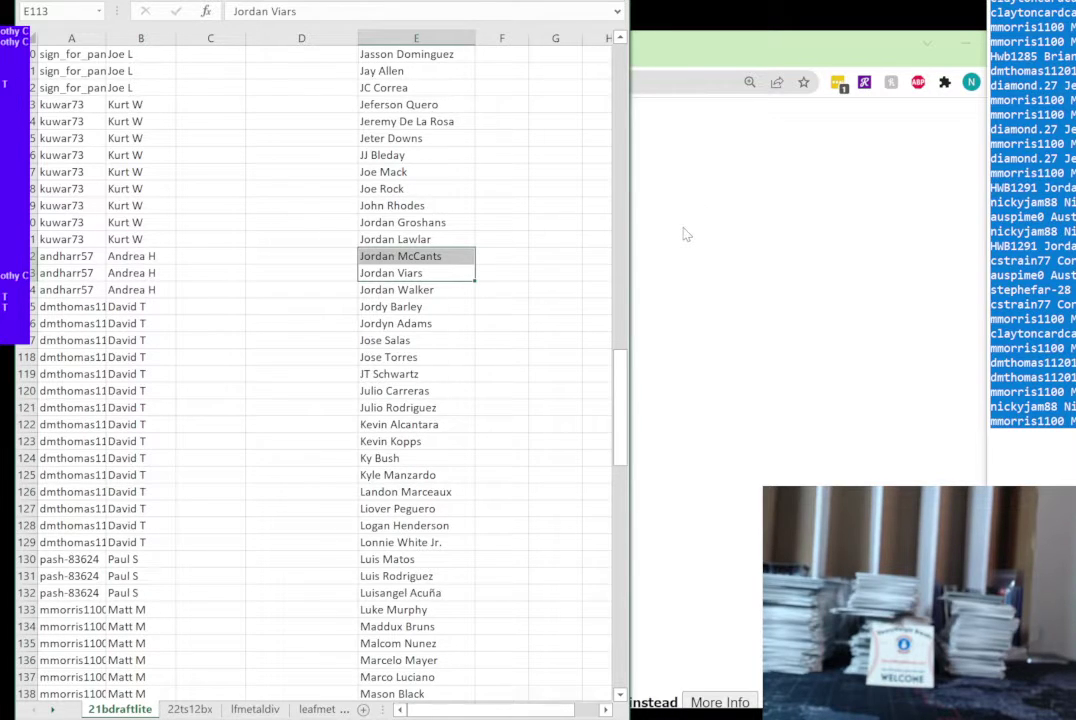
left_click_drag(620, 396, 589, 297)
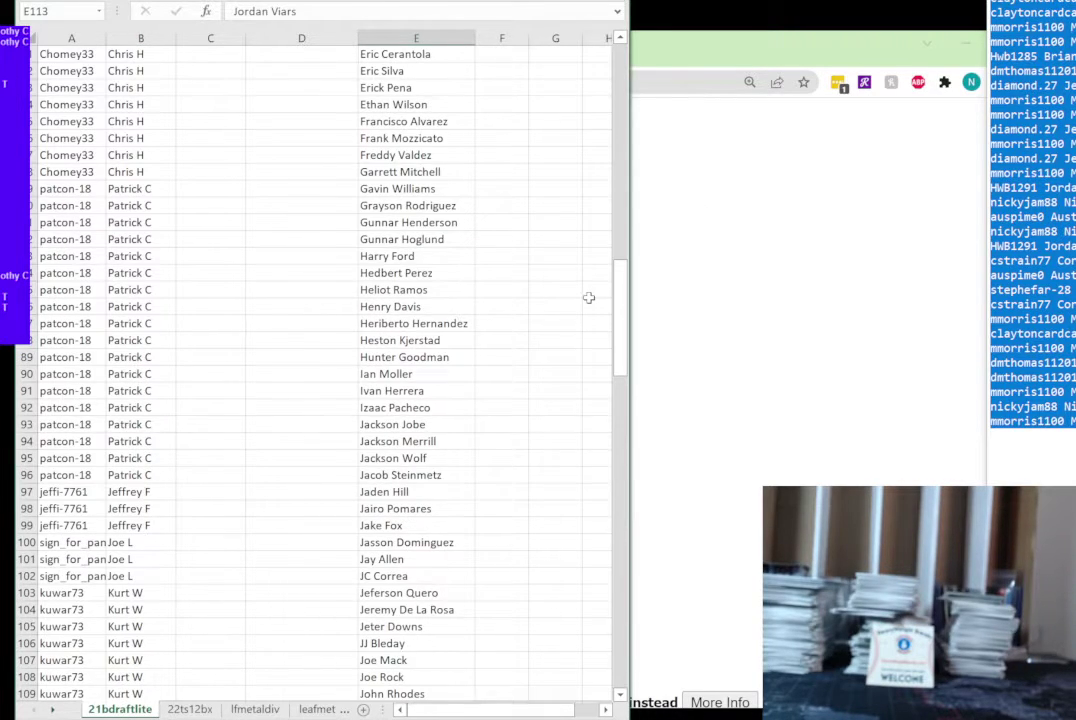
scroll(314, 262, "up", 20)
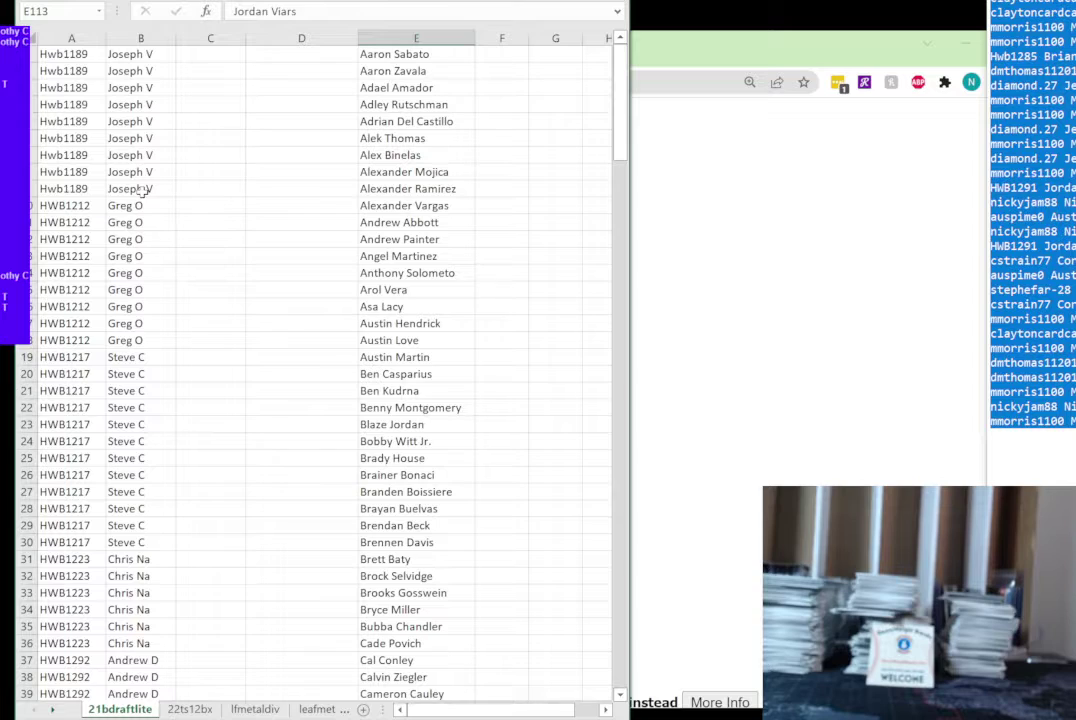
scroll(143, 192, "down", 2)
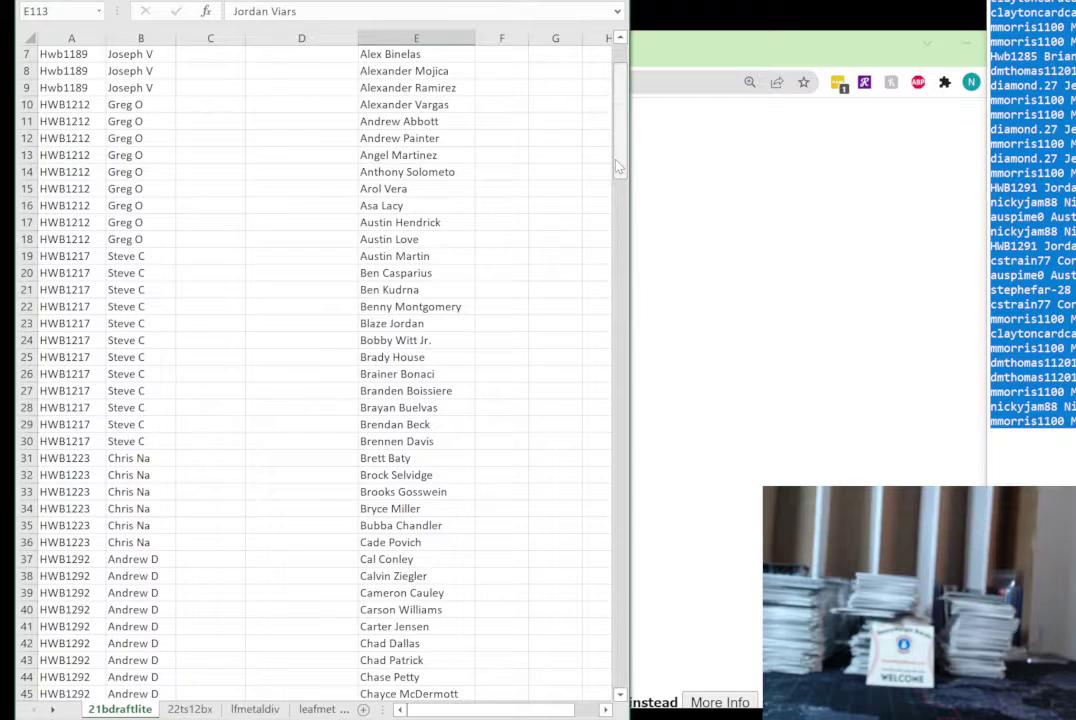
left_click_drag(619, 167, 624, 122)
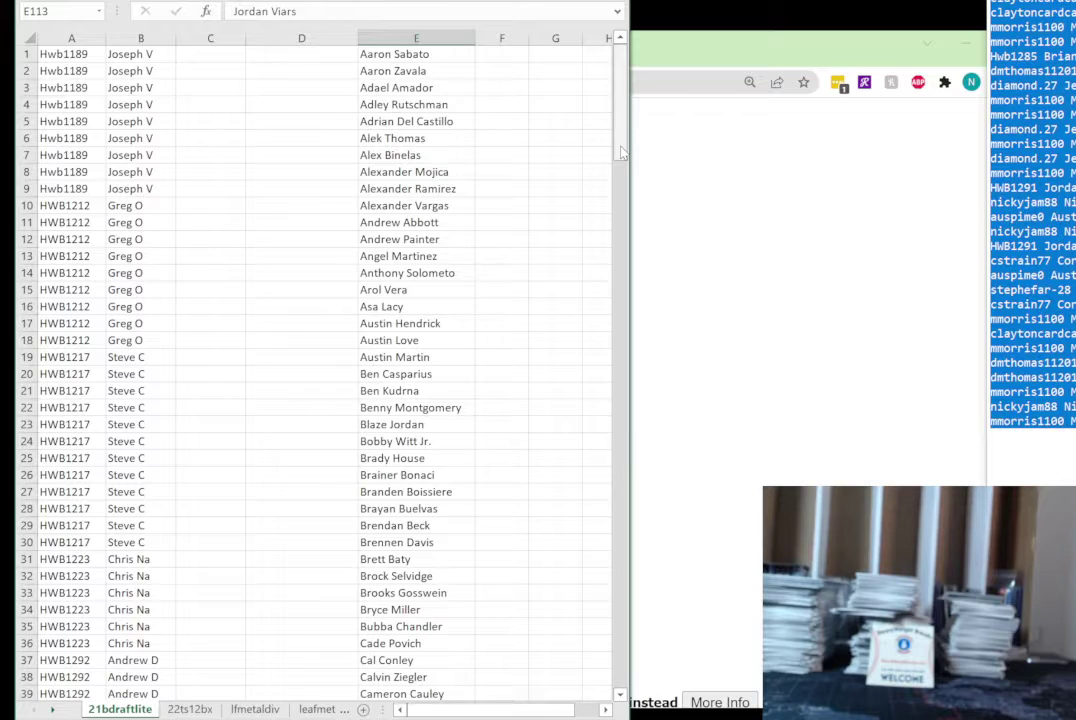
left_click_drag(621, 151, 619, 82)
left_click_drag(619, 82, 617, 146)
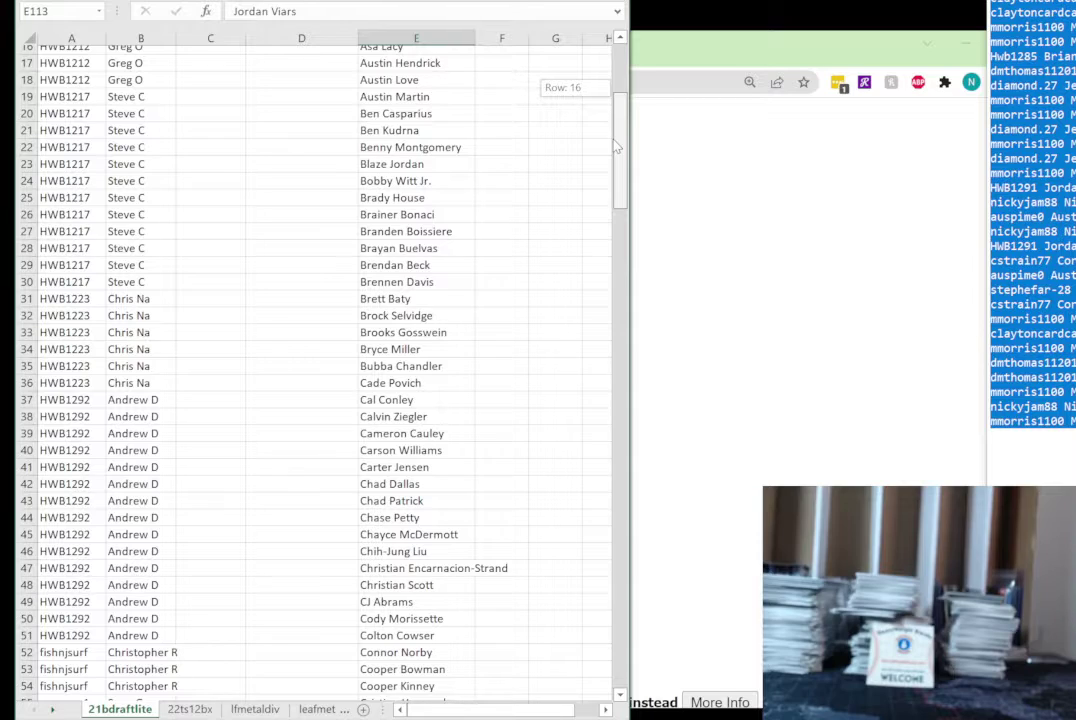
left_click_drag(617, 146, 587, 362)
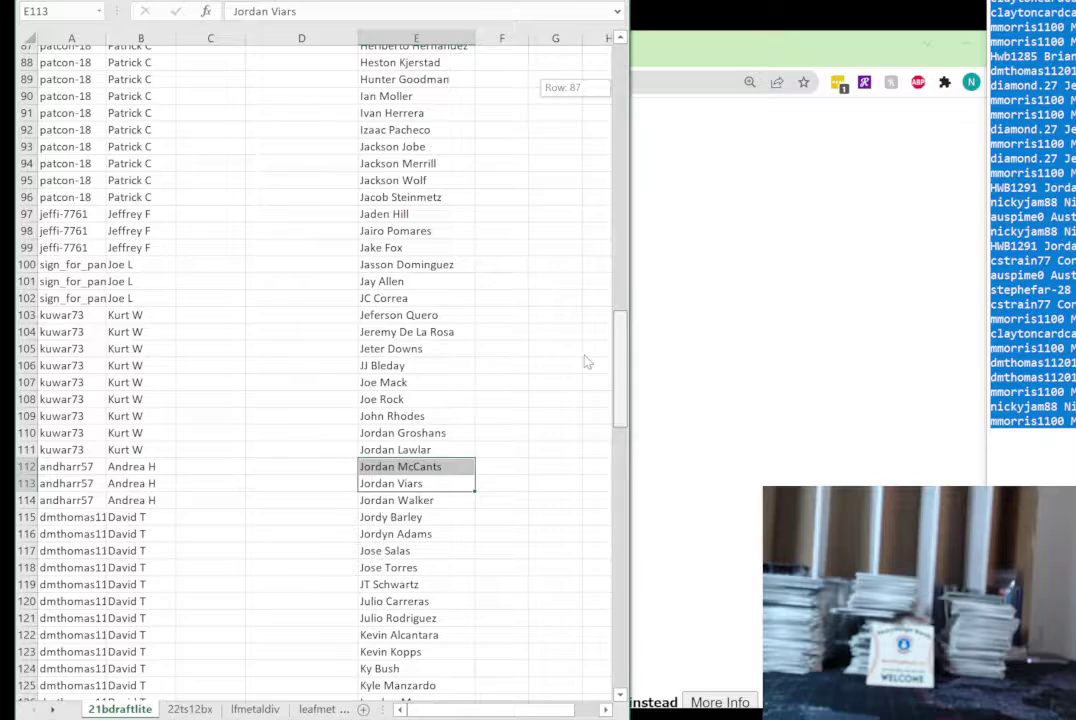
left_click_drag(587, 362, 623, 617)
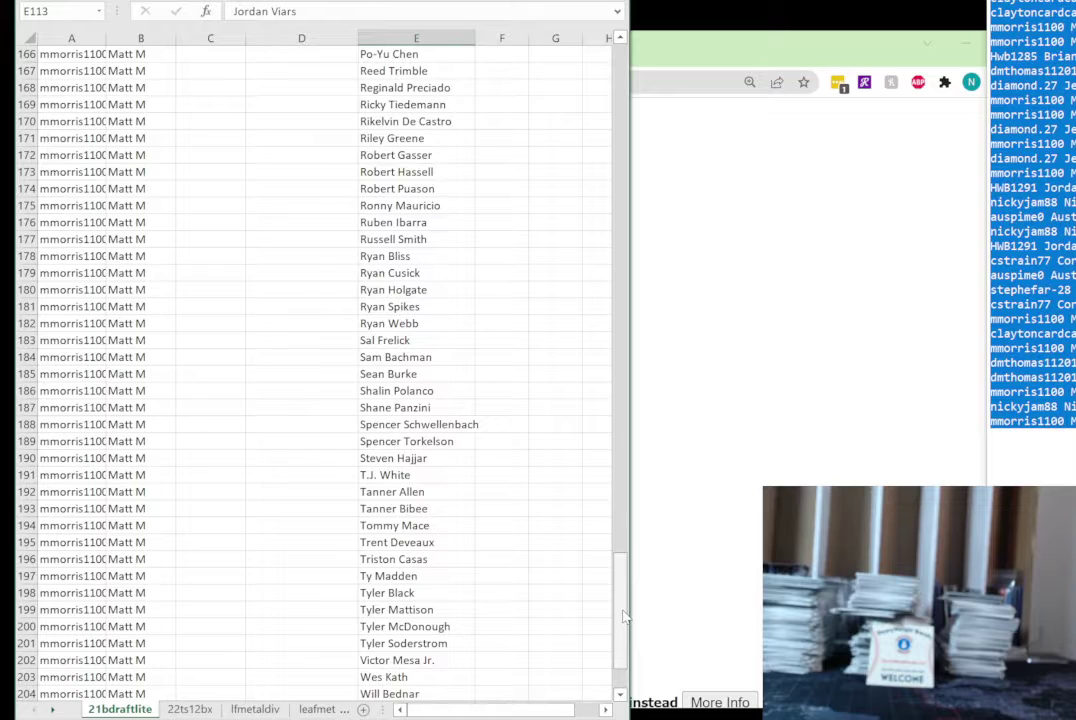
Step: Select all 209 participant rows in columns A and B, then return to the random.org randomizer
left_click_drag(623, 617, 60, 30)
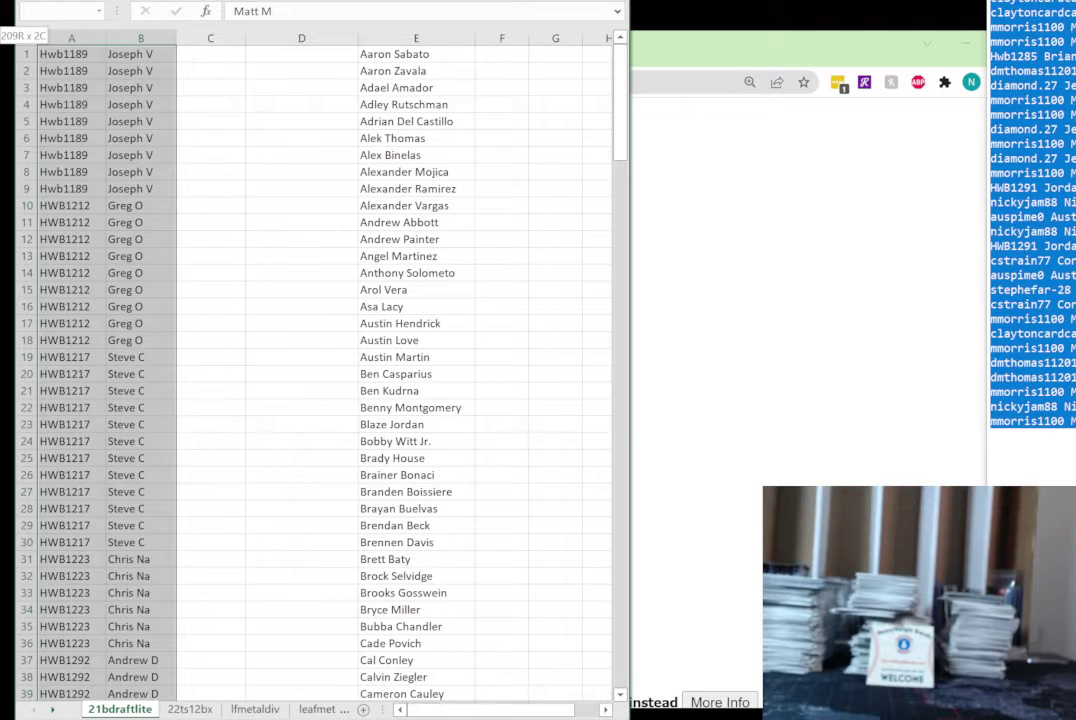
key("alt+Tab")
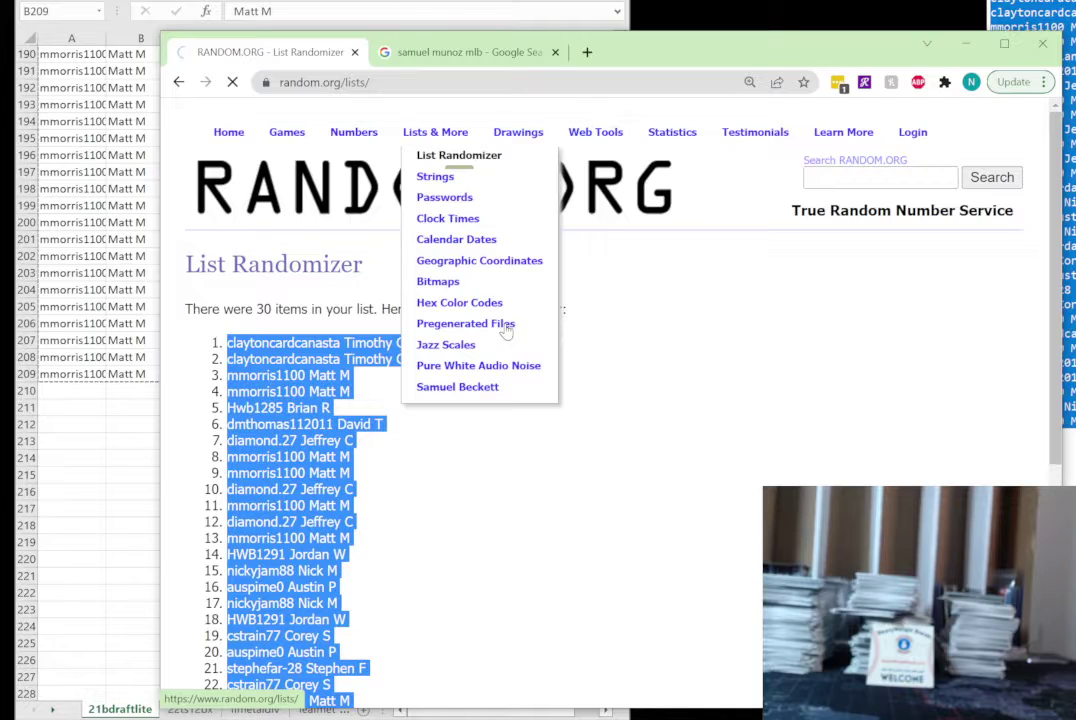
scroll(1043, 208, "down", 2)
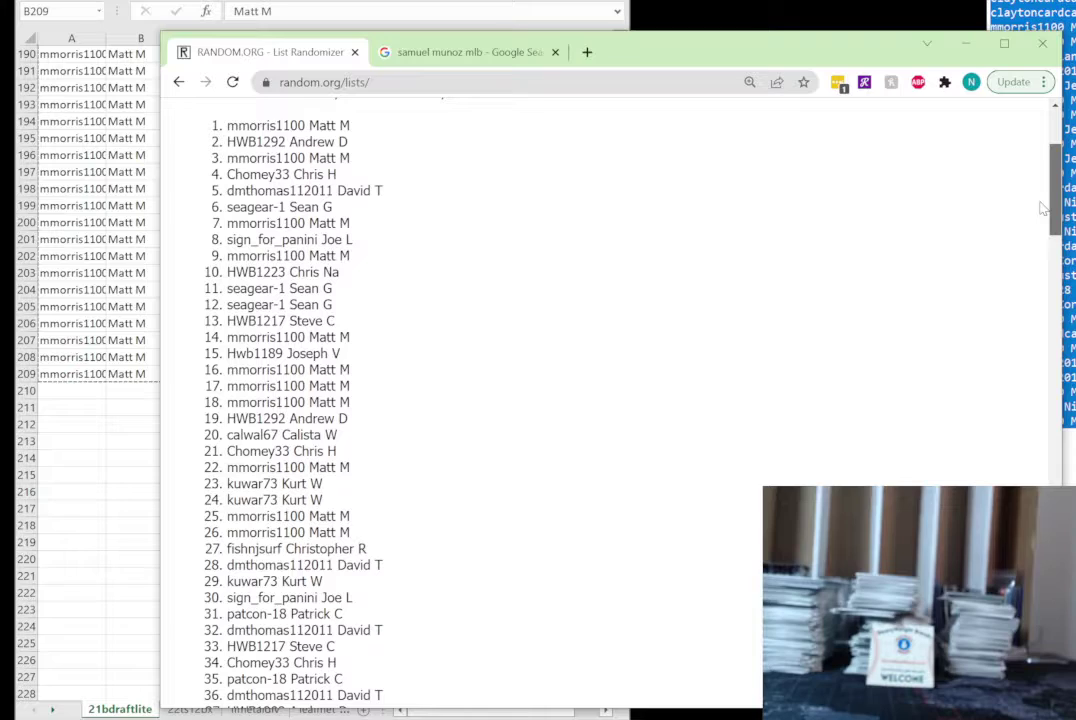